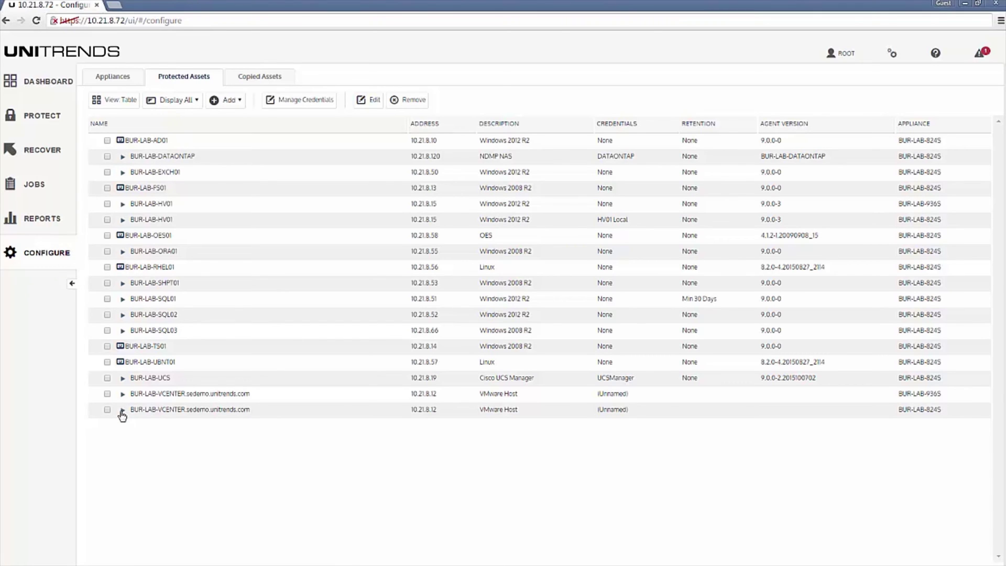
Step: Expand the second BUR-LAB-VCENTER host and select the BUR-LAB-EXCH02 virtual machine
click(122, 412)
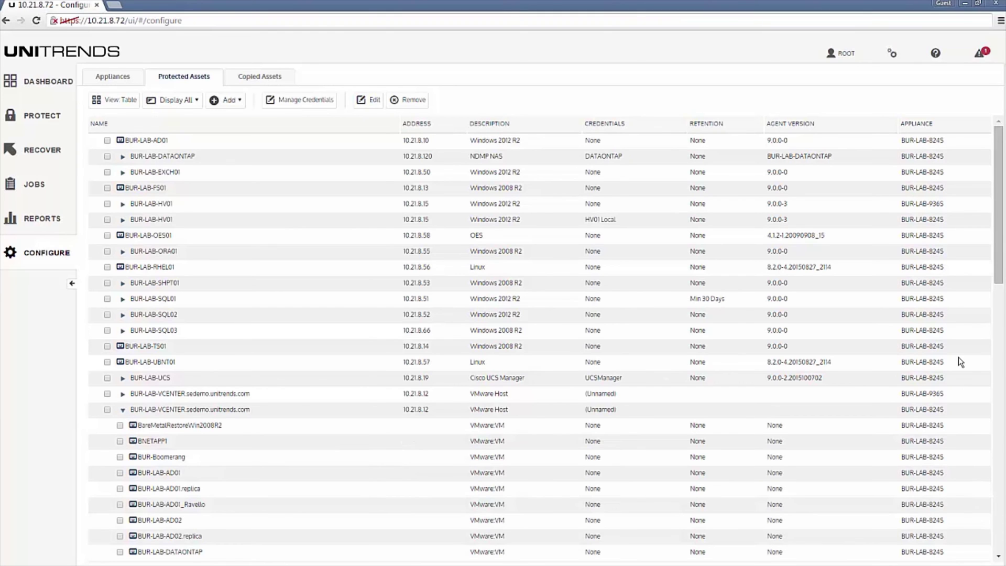
drag(997, 274, 997, 335)
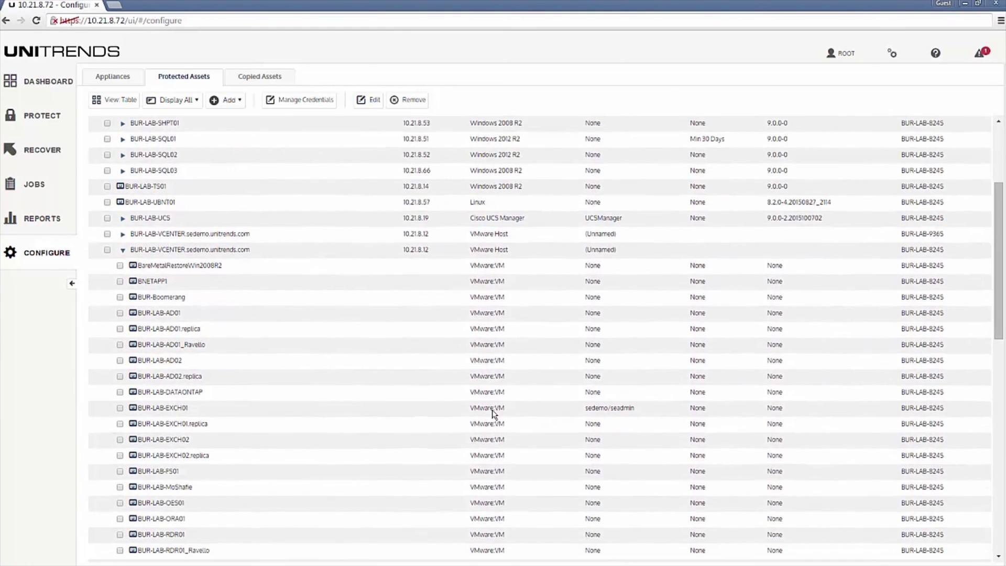
click(120, 440)
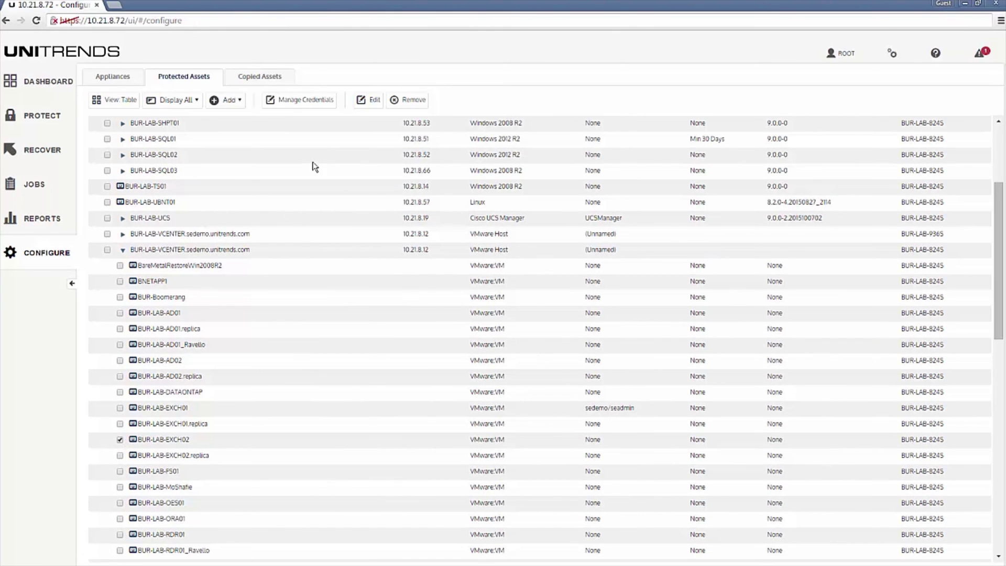
click(367, 101)
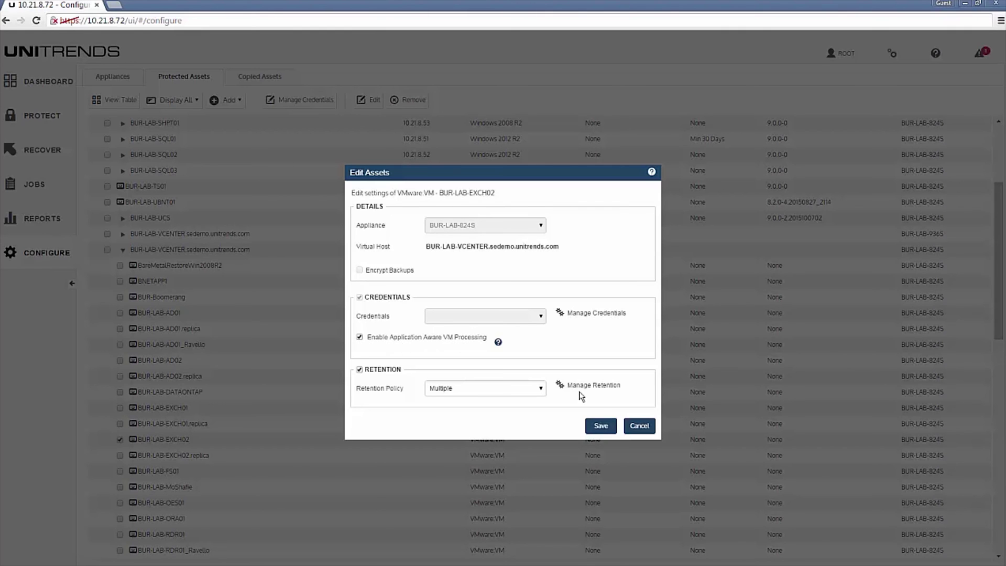
click(639, 426)
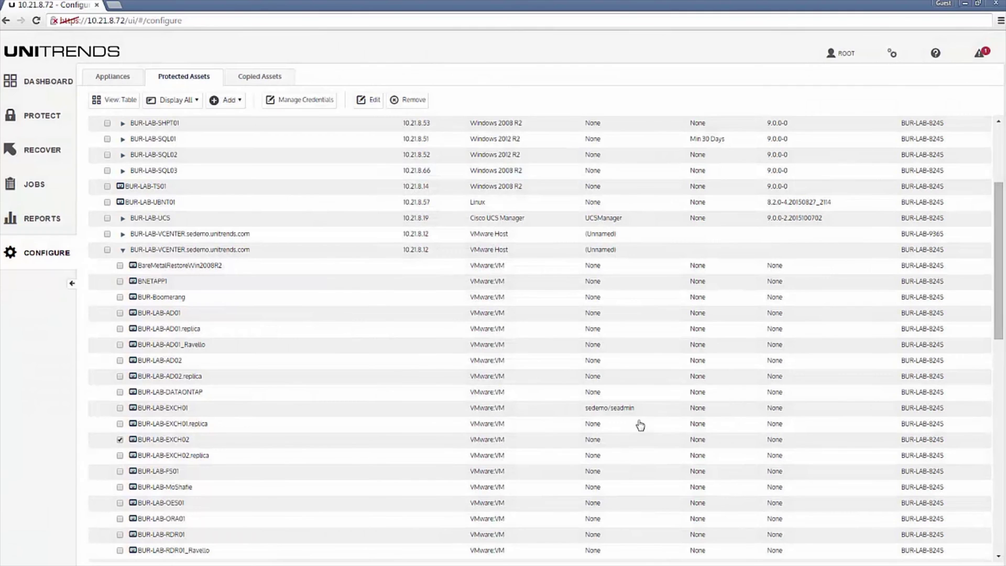
Step: Create a new backup job from Job Manager with VMware Assets, expanding the BUR-LAB-824S vCenter
click(32, 188)
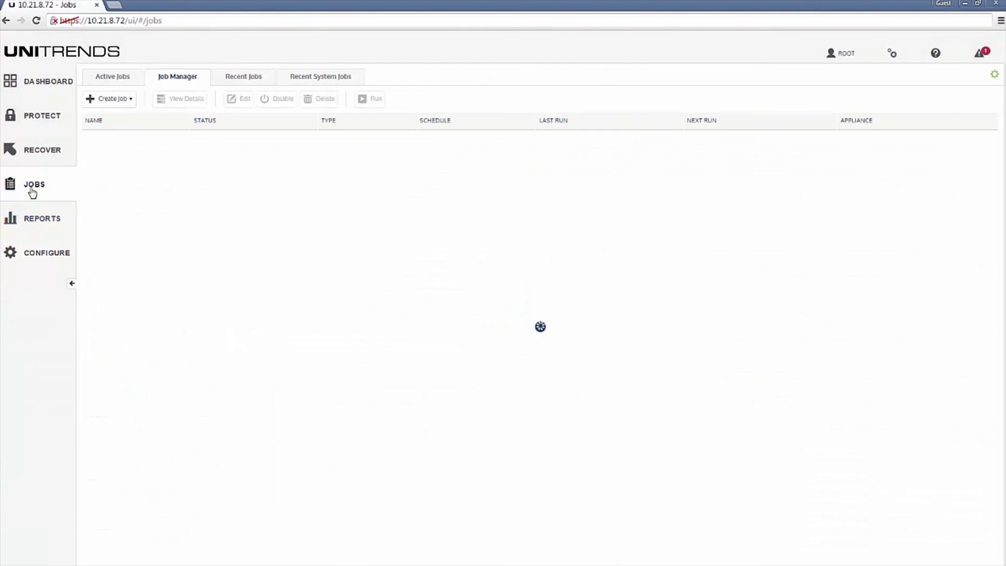
click(121, 100)
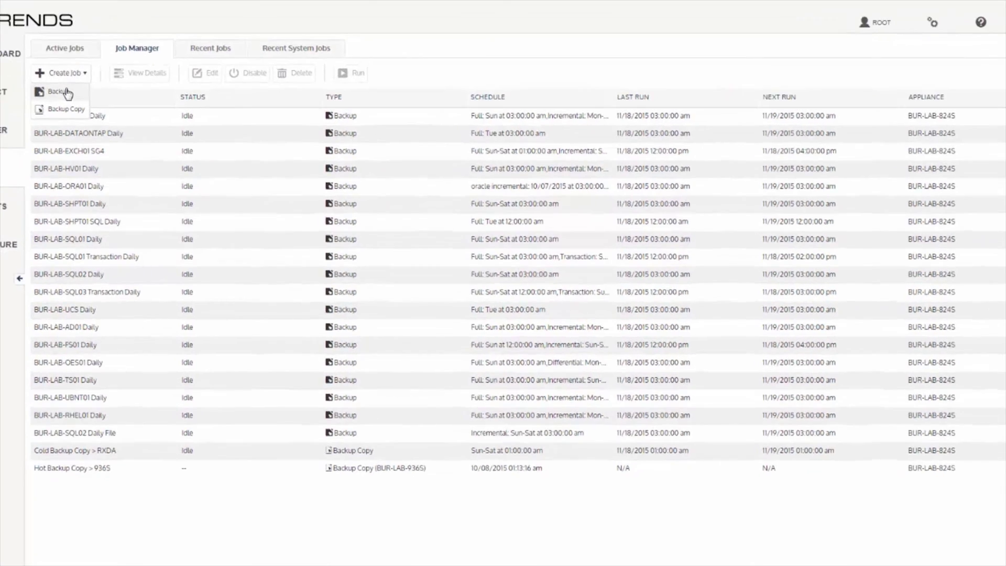
click(110, 115)
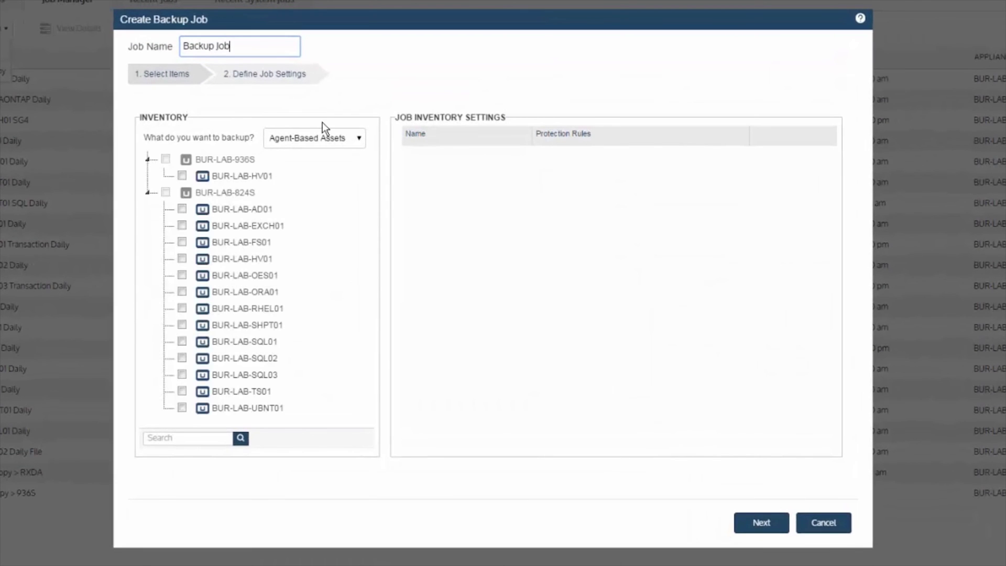
click(355, 139)
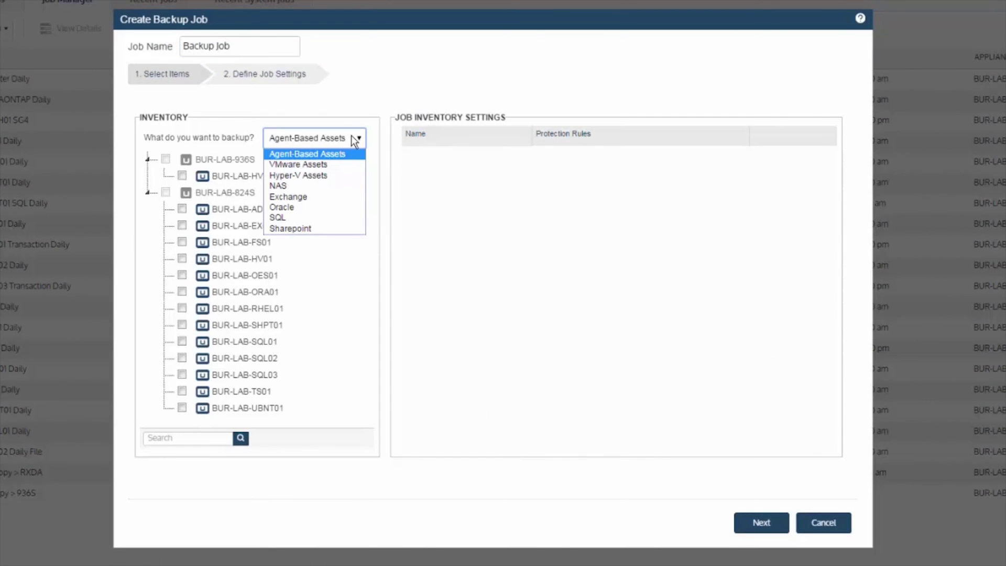
click(310, 165)
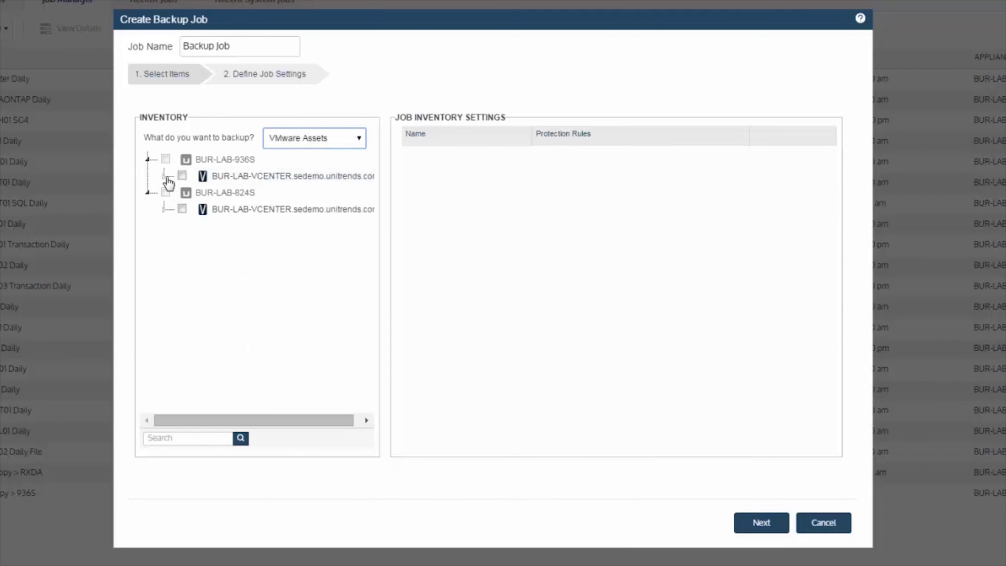
click(164, 210)
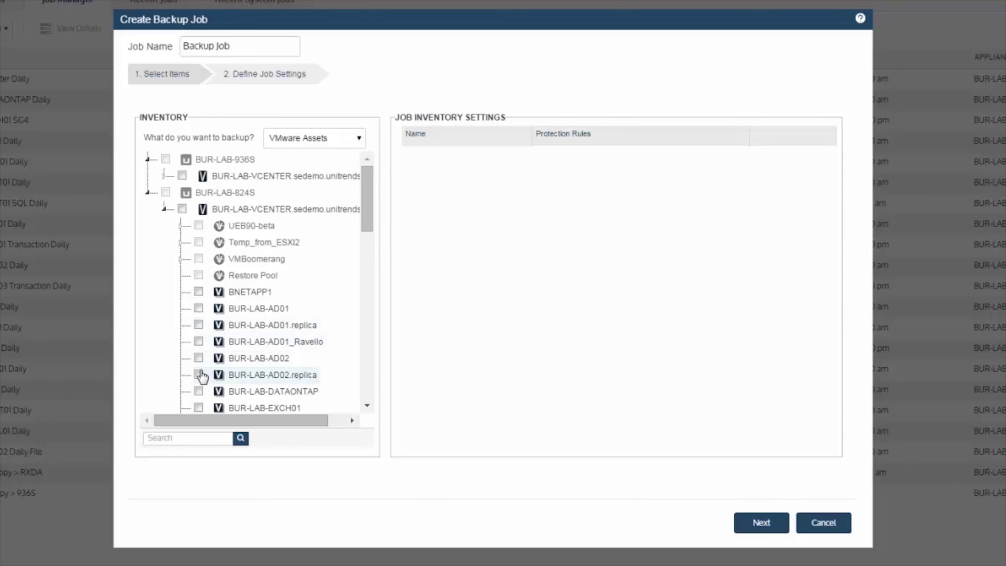
Step: Select BUR-LAB-AD02 and BUR-LAB-EXCH01, then edit BUR-LAB-EXCH01's disk settings
click(200, 359)
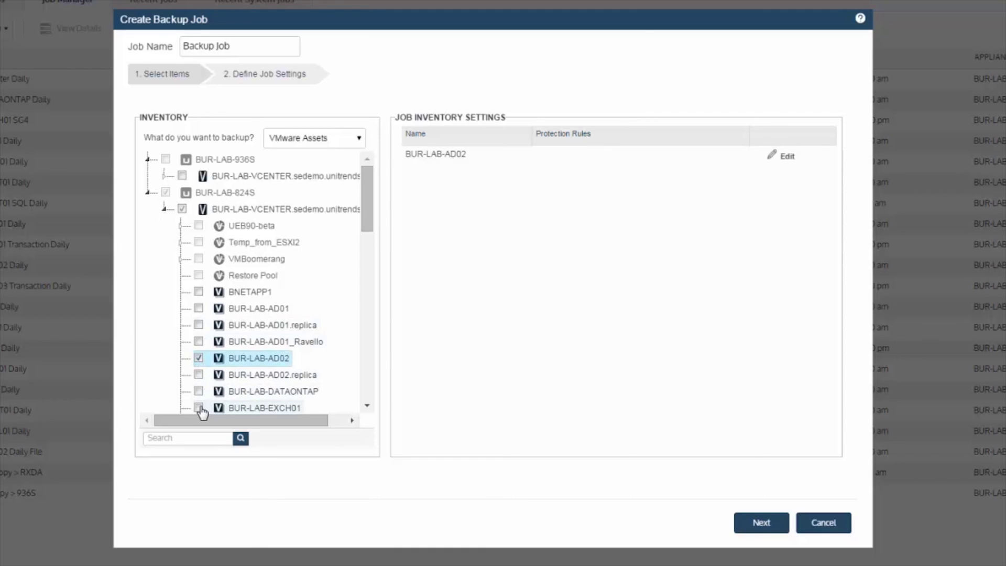
click(199, 408)
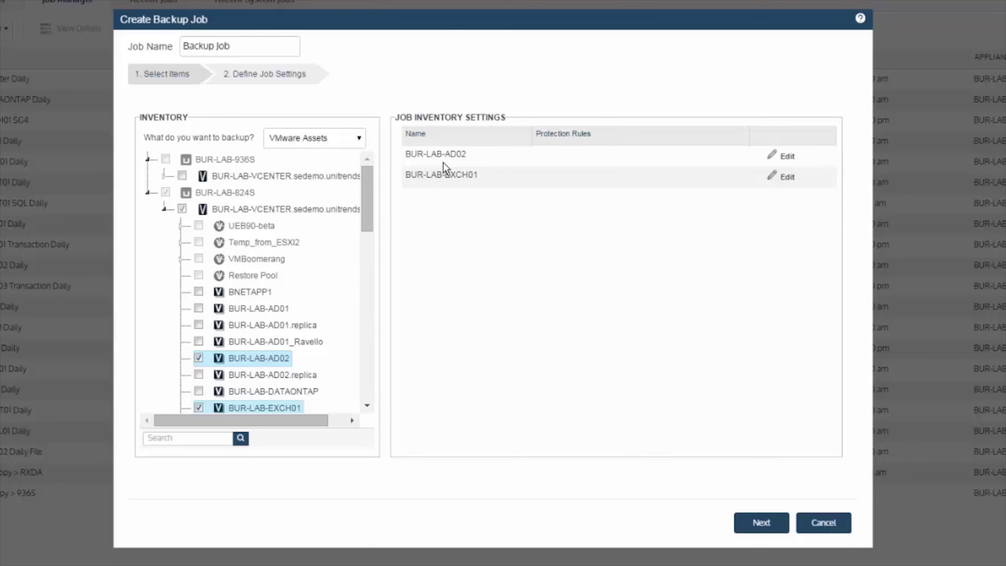
click(786, 177)
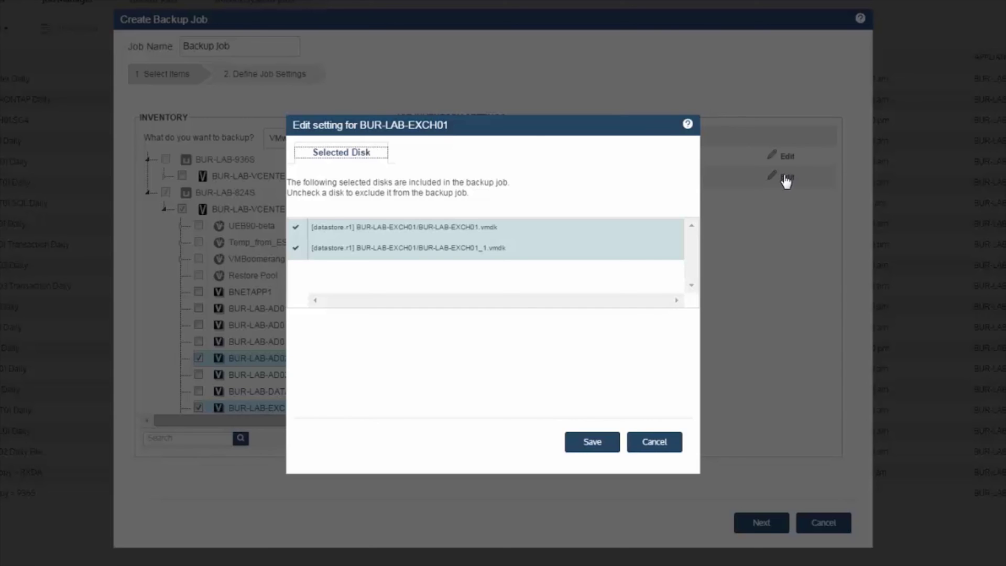
Step: Uncheck BUR-LAB-EXCH01's second .vmdk disk and close the Edit setting dialog
click(297, 249)
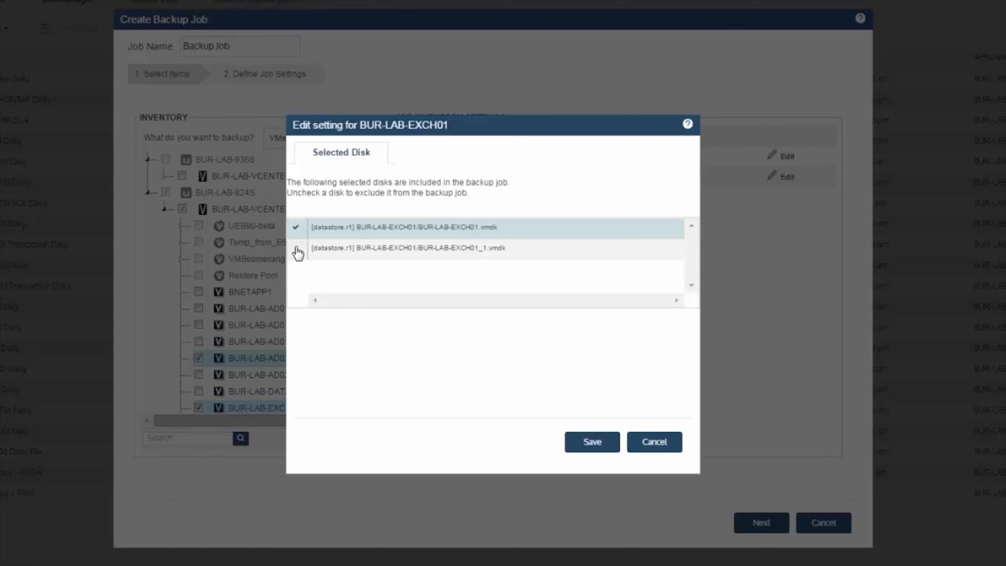
click(655, 441)
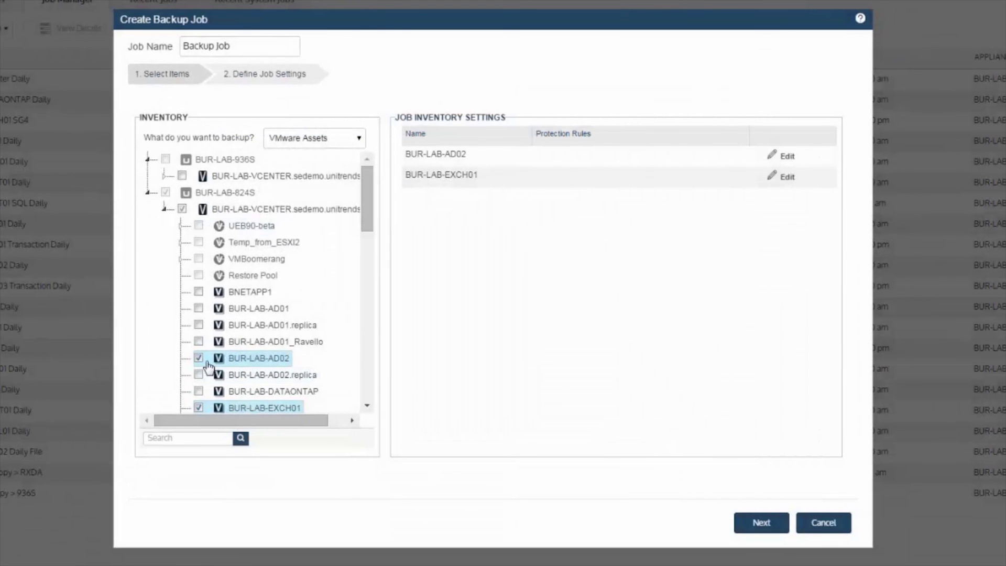
Step: Replace the BUR-LAB-AD02 and BUR-LAB-EXCH01 selections with the whole BUR-LAB-824S vCenter
click(199, 360)
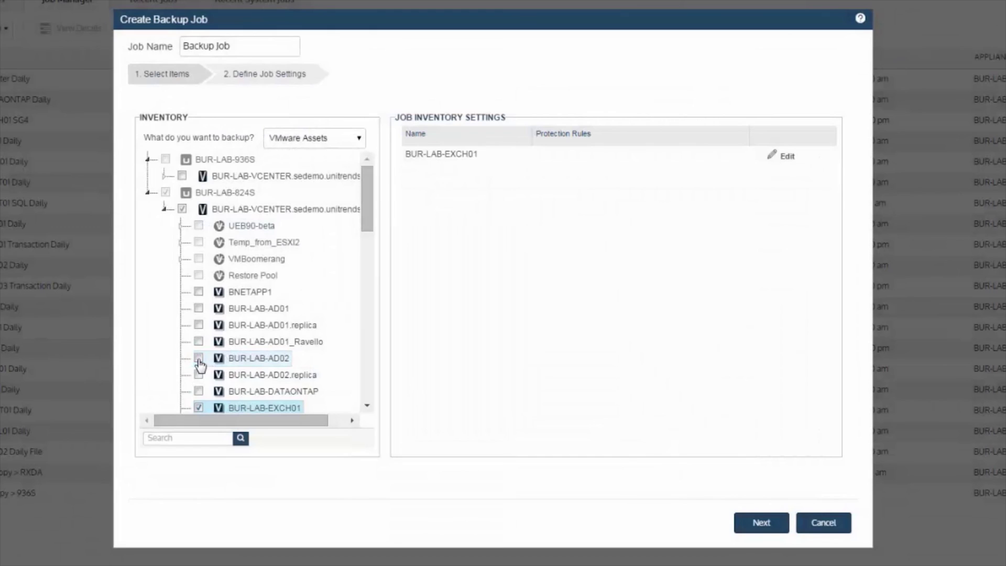
click(199, 408)
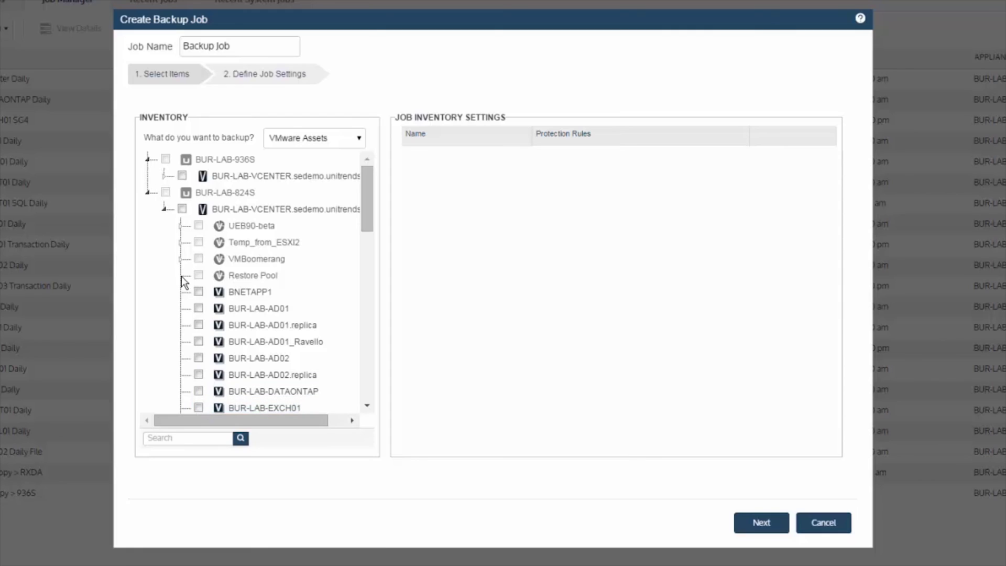
click(182, 209)
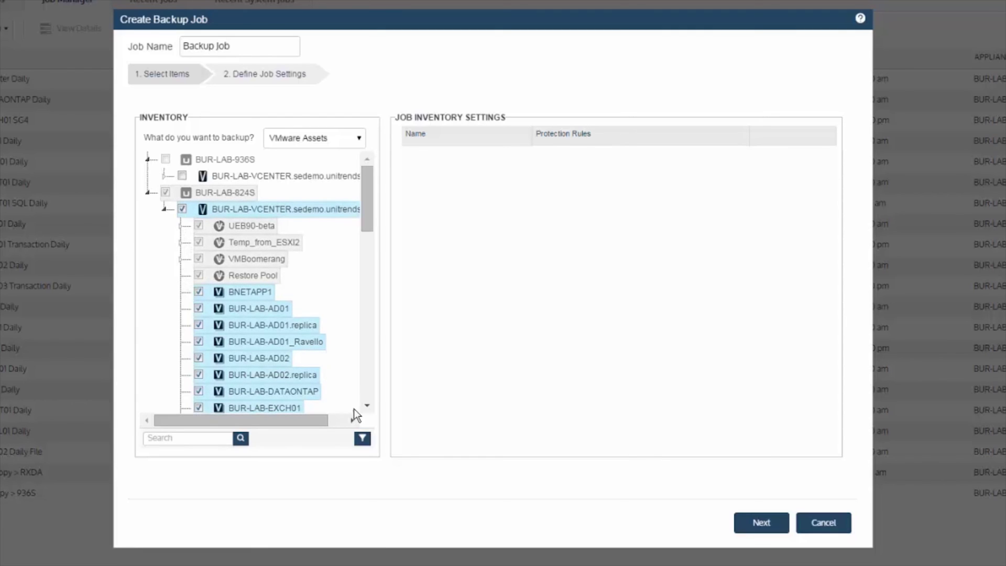
Step: Add an inventory filter: VM DisplayName starts with 'BUR'
click(362, 439)
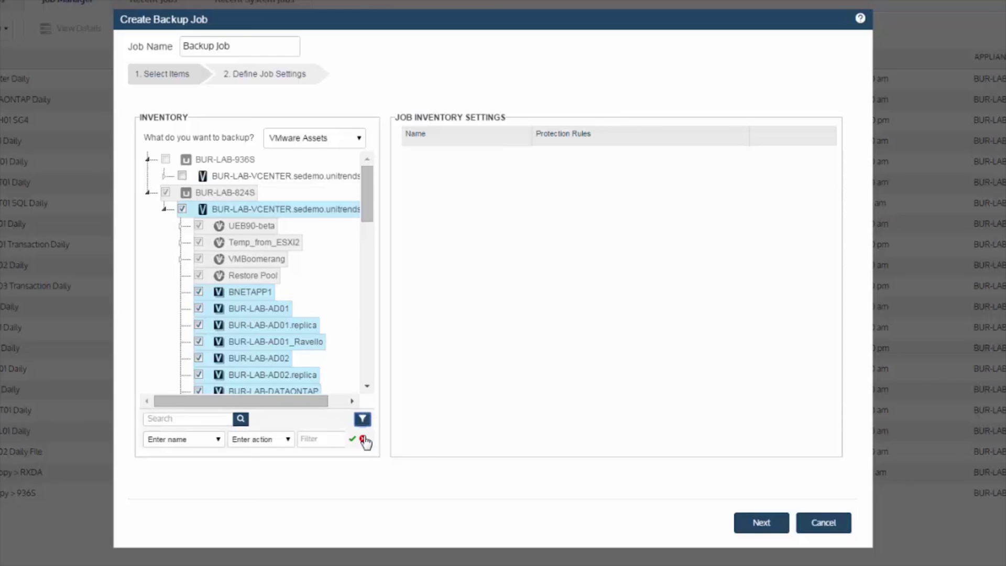
click(217, 443)
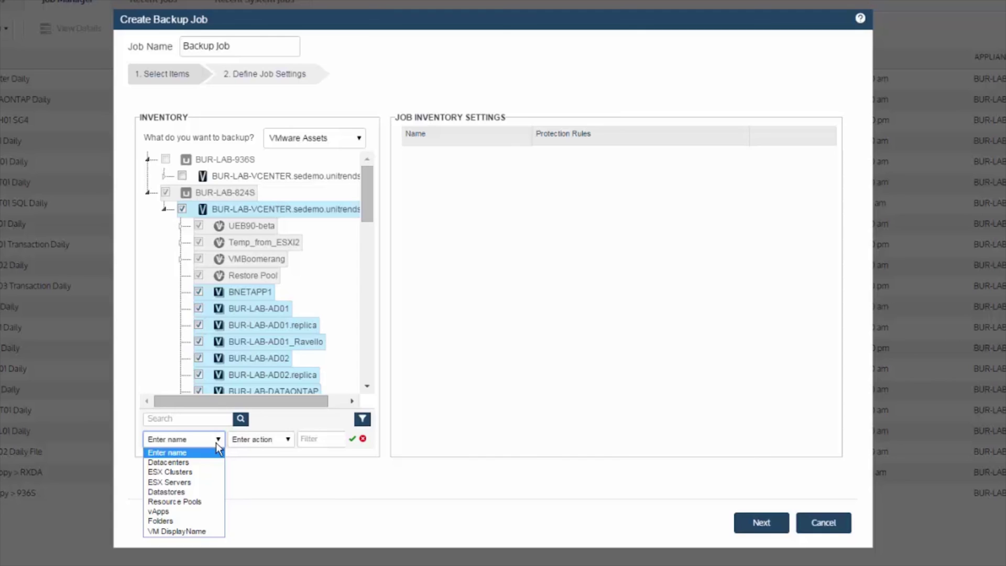
click(187, 531)
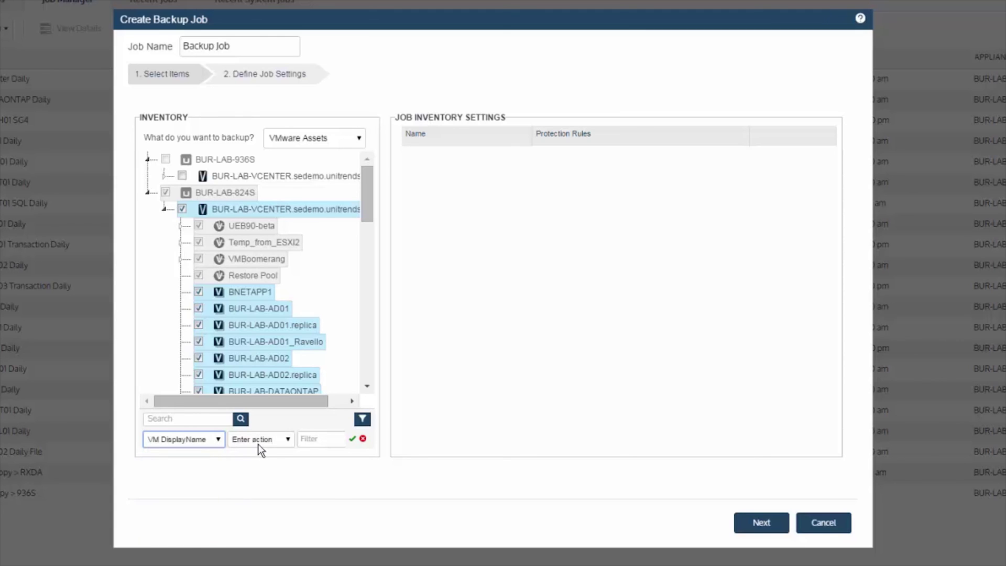
click(290, 437)
click(263, 499)
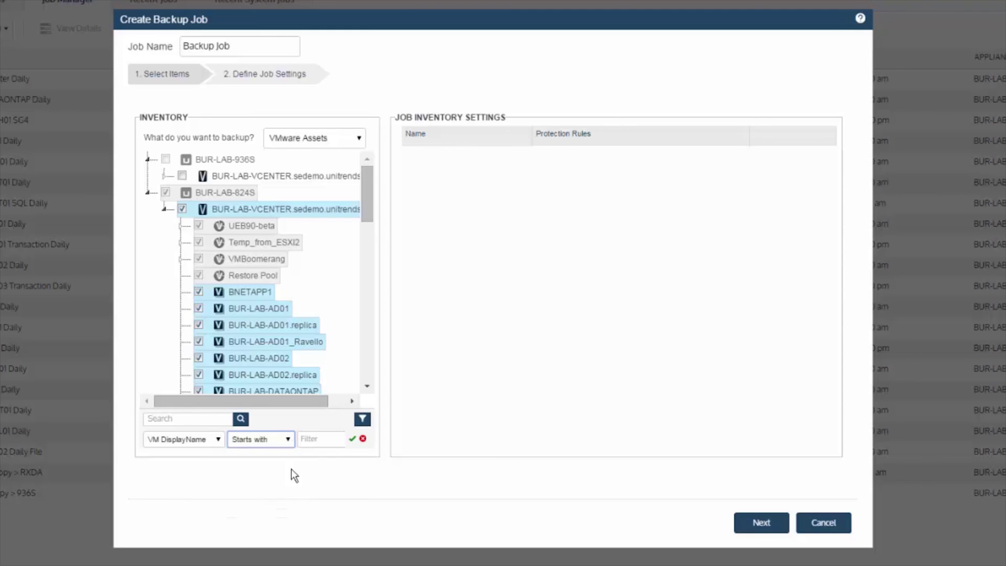
click(312, 440)
text(BUR)
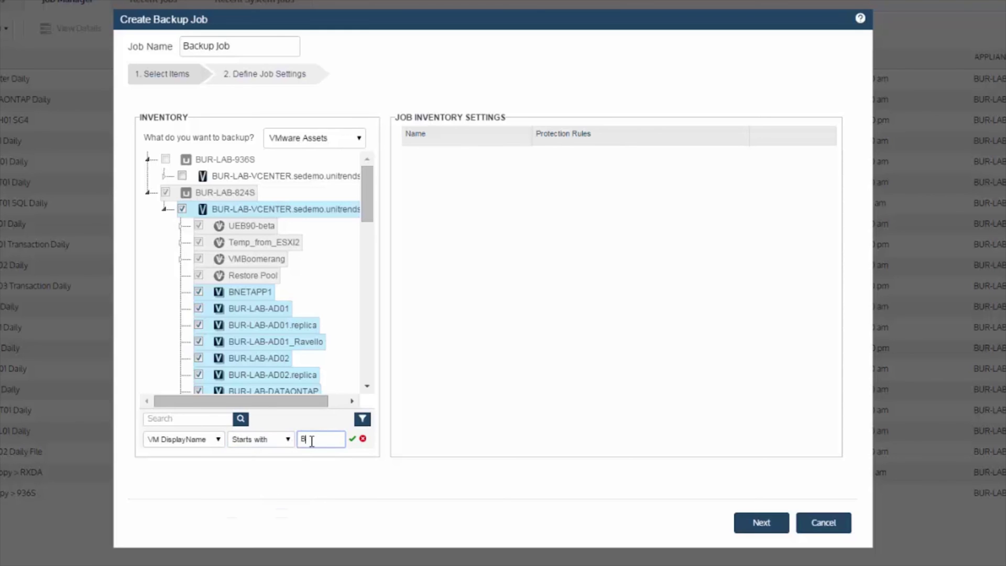
click(352, 438)
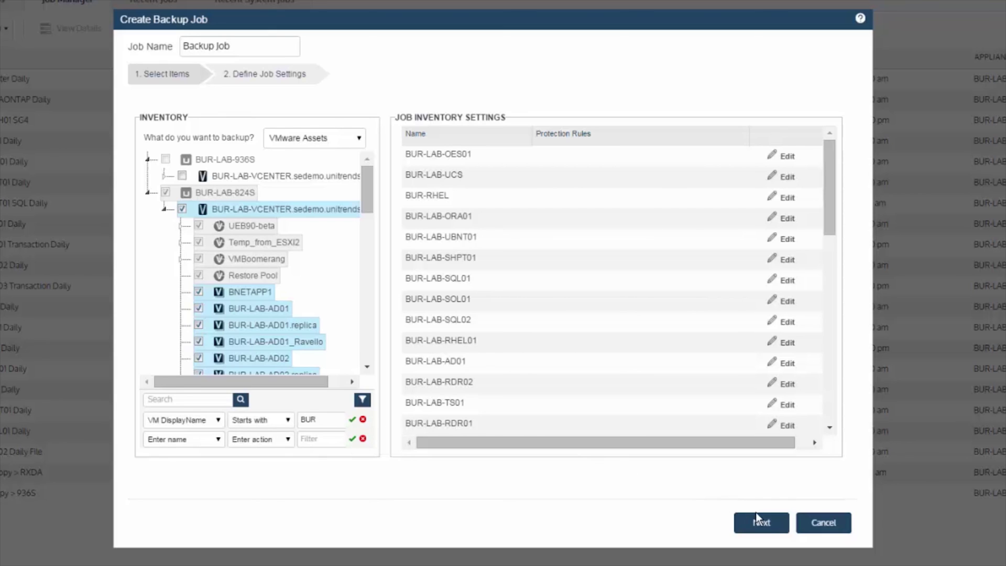
Step: Continue to Define Job Settings once the BUR filter search finishes
click(763, 523)
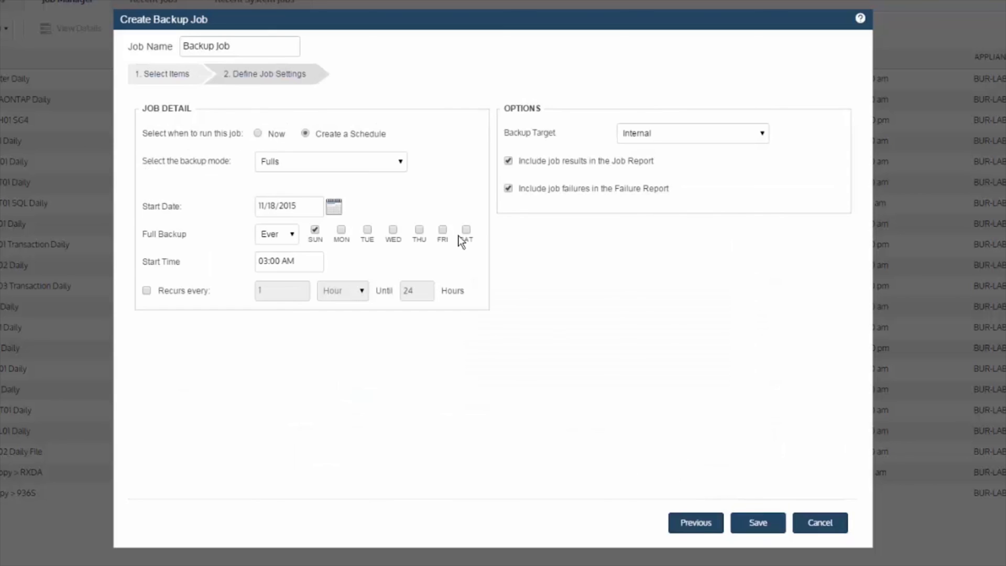
Step: Set the job's backup mode to Incremental Forever
click(399, 166)
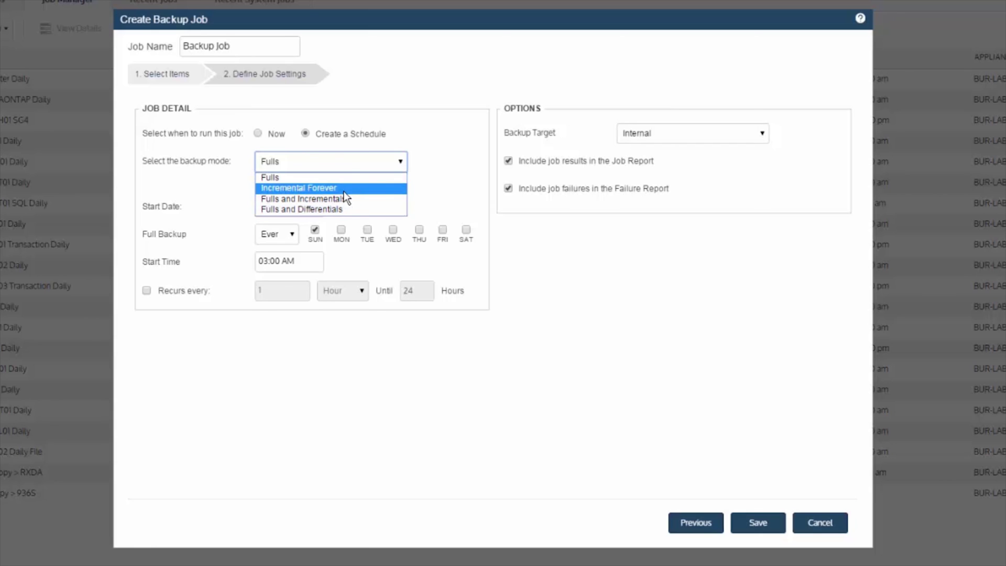
click(344, 192)
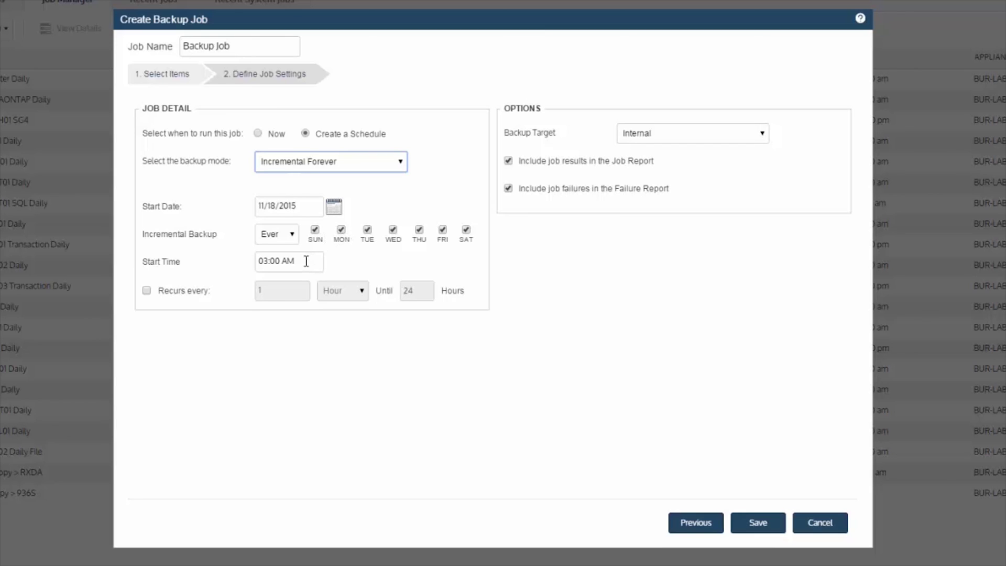
Step: Turn on hourly recurrence for the incremental schedule: every 1 Hour until 24 Hours
click(147, 290)
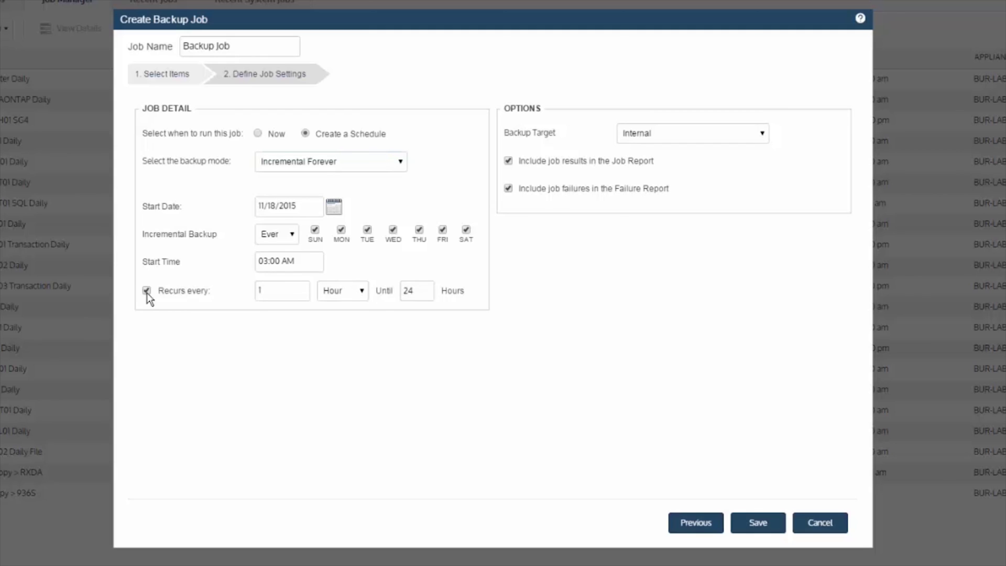